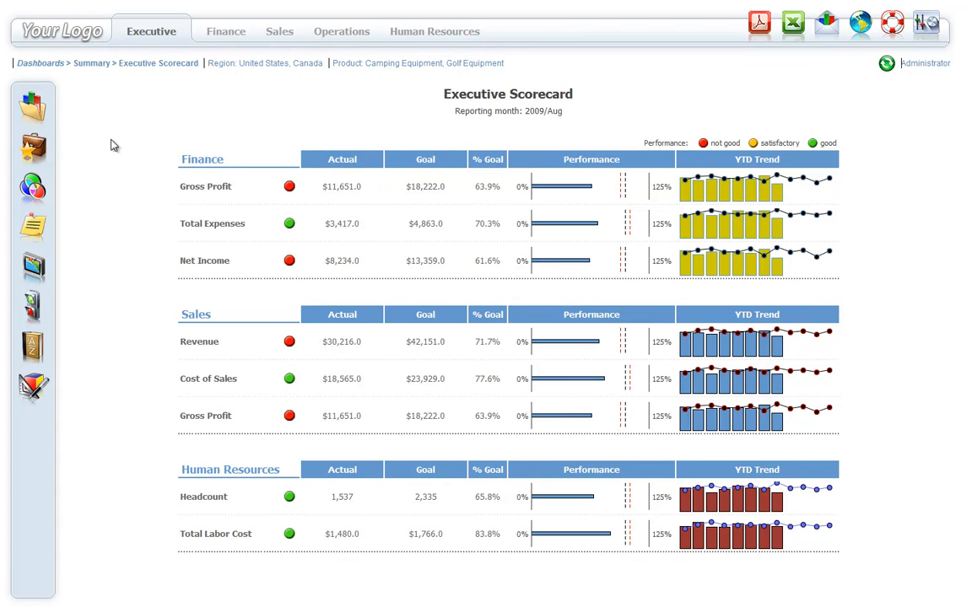
# Show the Reports panel with Dashboards > Summary expanded to list its scorecards.
pyautogui.click(37, 110)
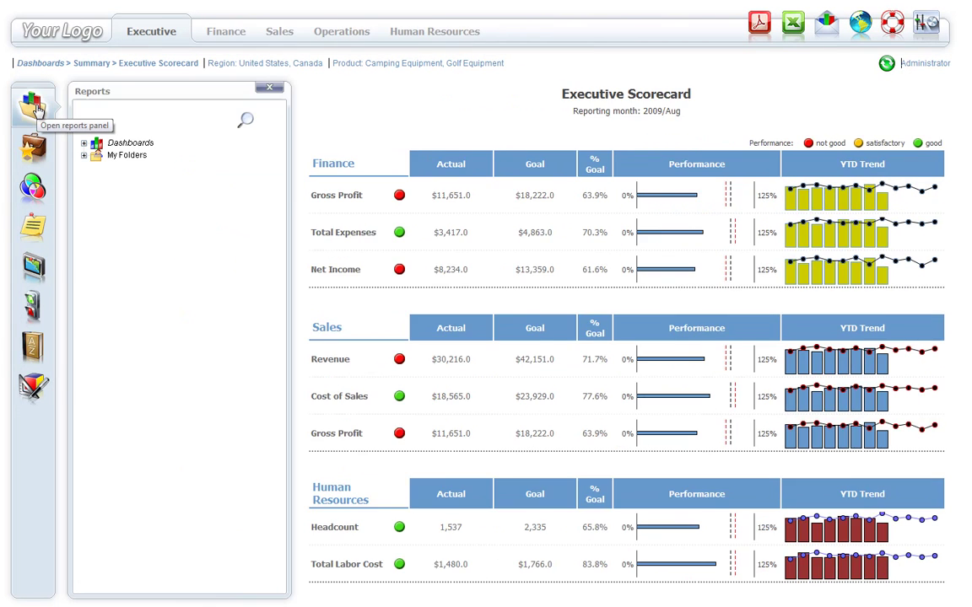
pyautogui.click(84, 144)
pyautogui.click(96, 155)
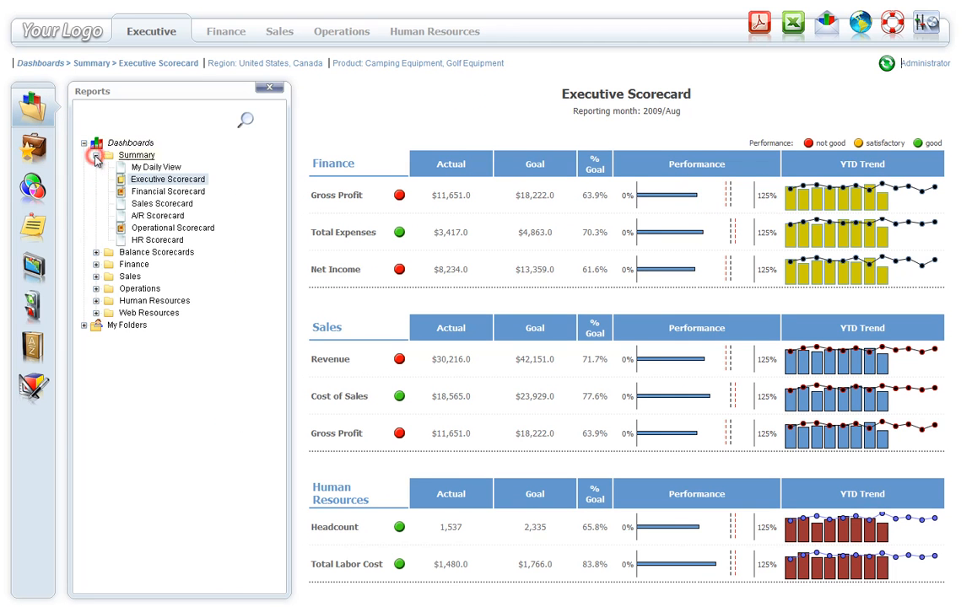
# Peek into the Balance Scorecards, Finance and Sales folders, then collapse them again.
pyautogui.click(96, 253)
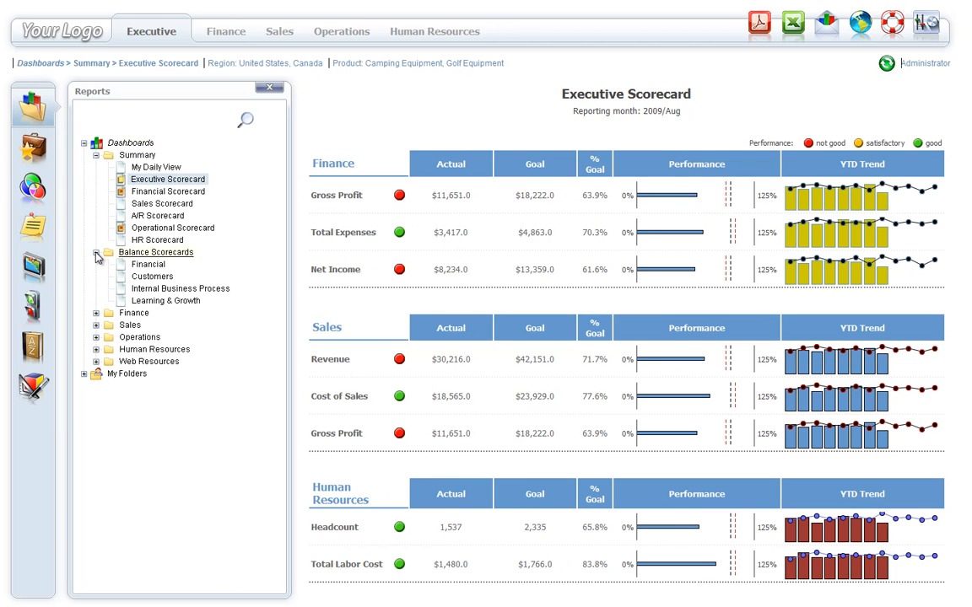
pyautogui.click(96, 313)
pyautogui.click(96, 373)
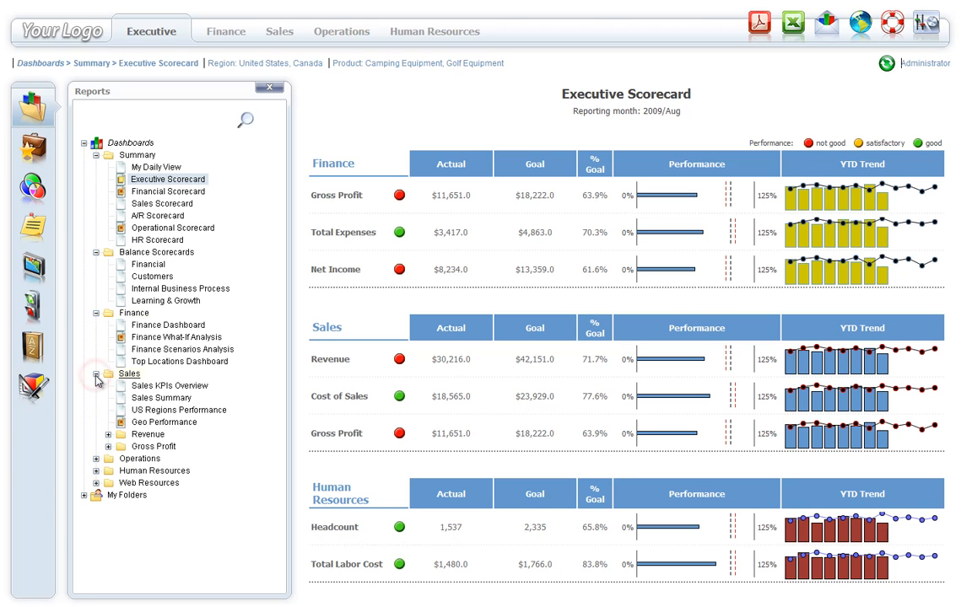
pyautogui.click(96, 373)
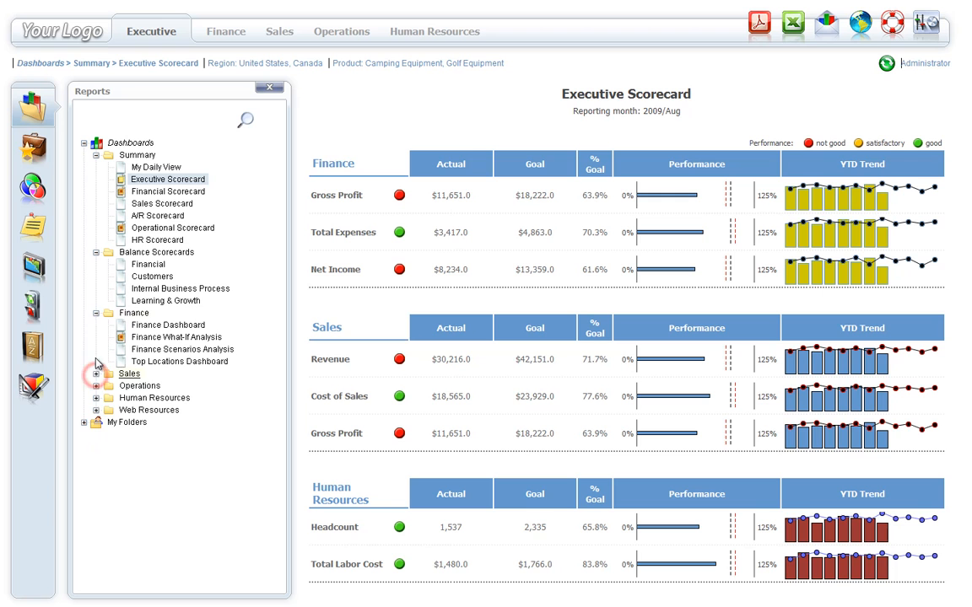
pyautogui.click(96, 313)
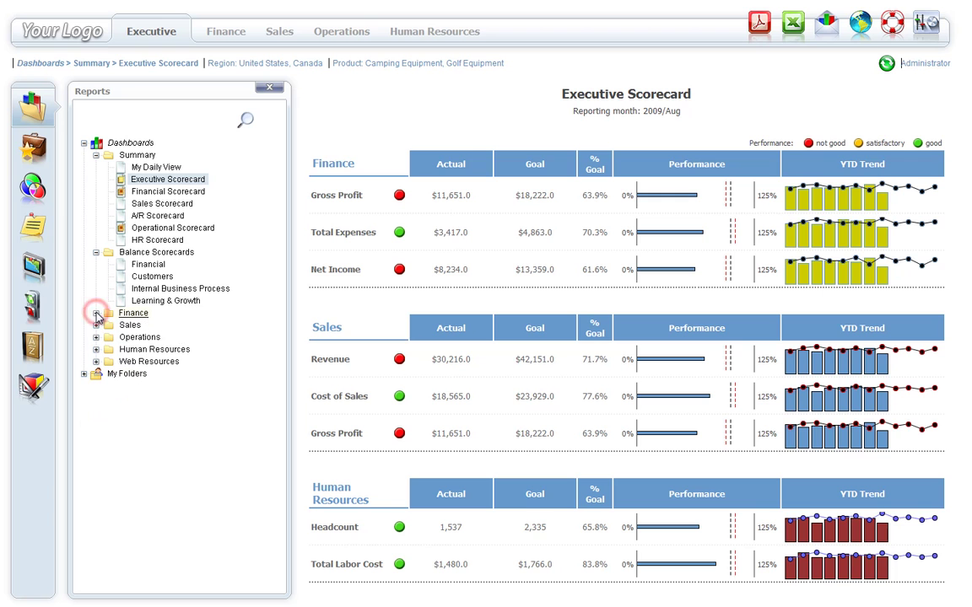
pyautogui.click(96, 252)
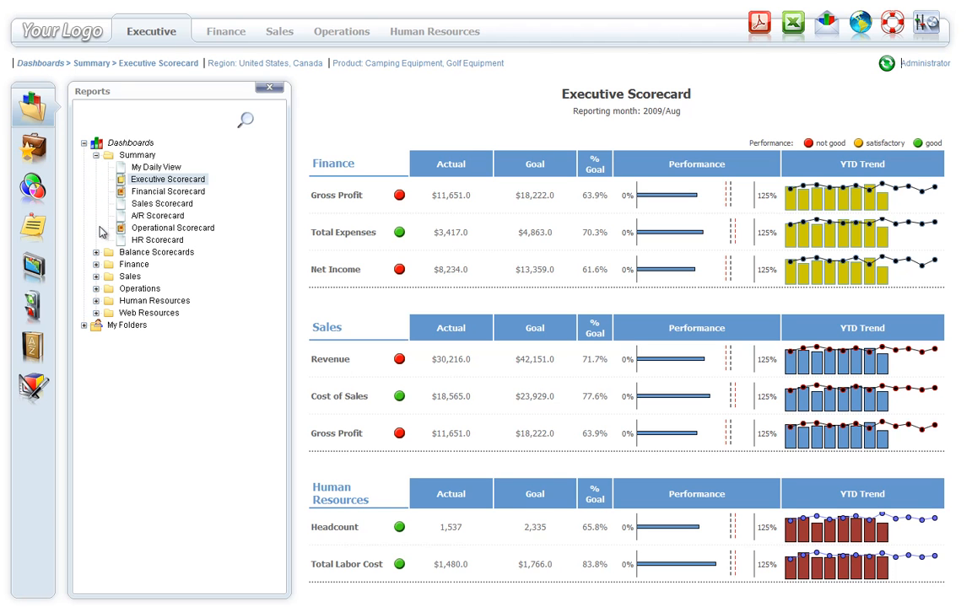
pyautogui.click(171, 181)
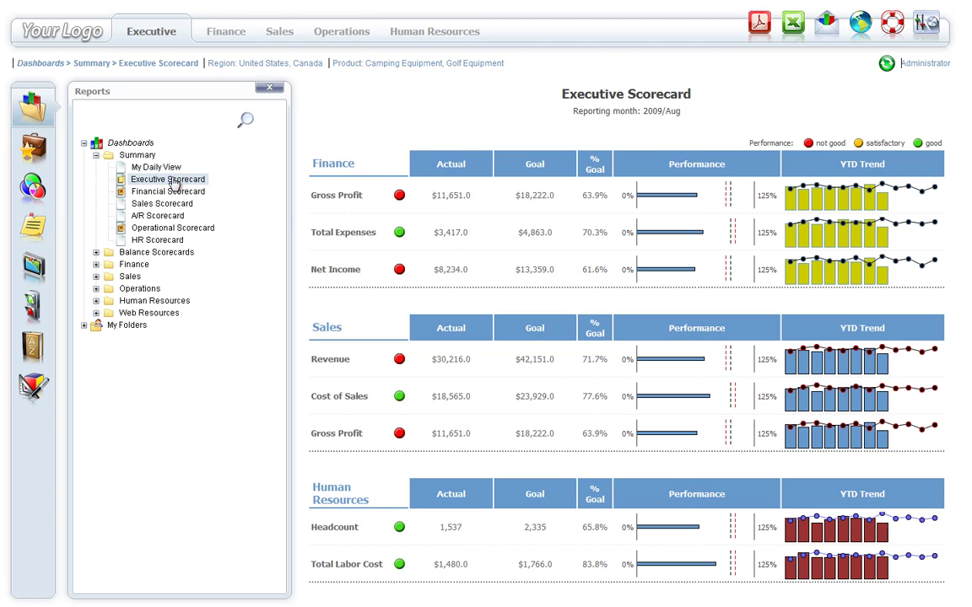
pyautogui.click(270, 88)
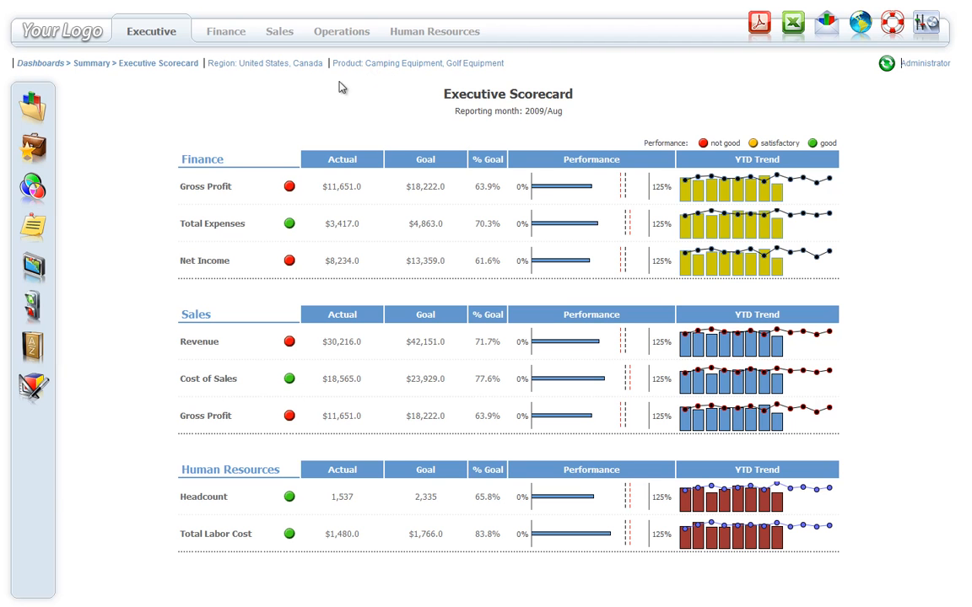
# View the Financial, Sales and A/R scorecards, expand Balance Scorecards, and return to the Executive Scorecard.
pyautogui.click(31, 104)
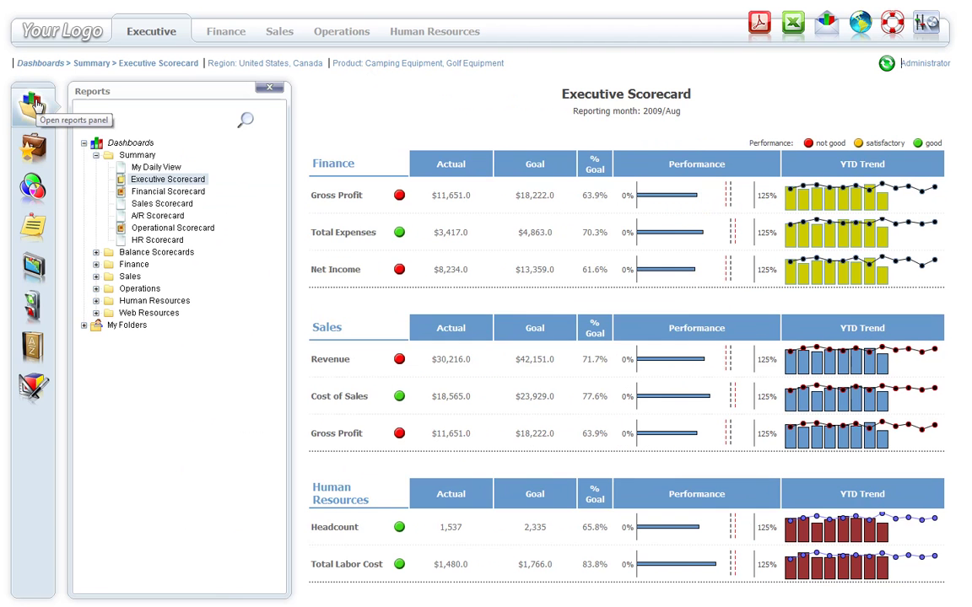
pyautogui.click(167, 192)
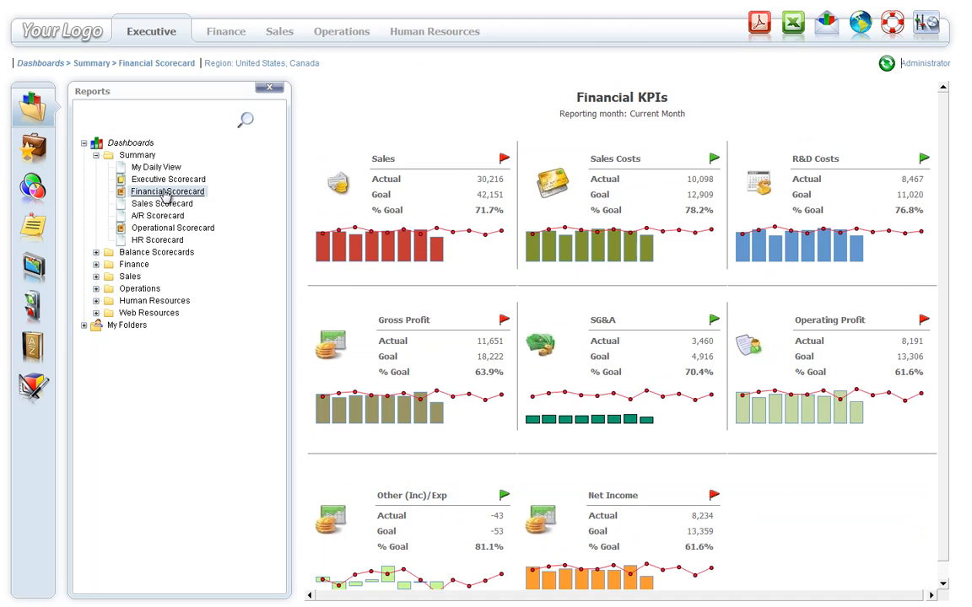
pyautogui.click(162, 204)
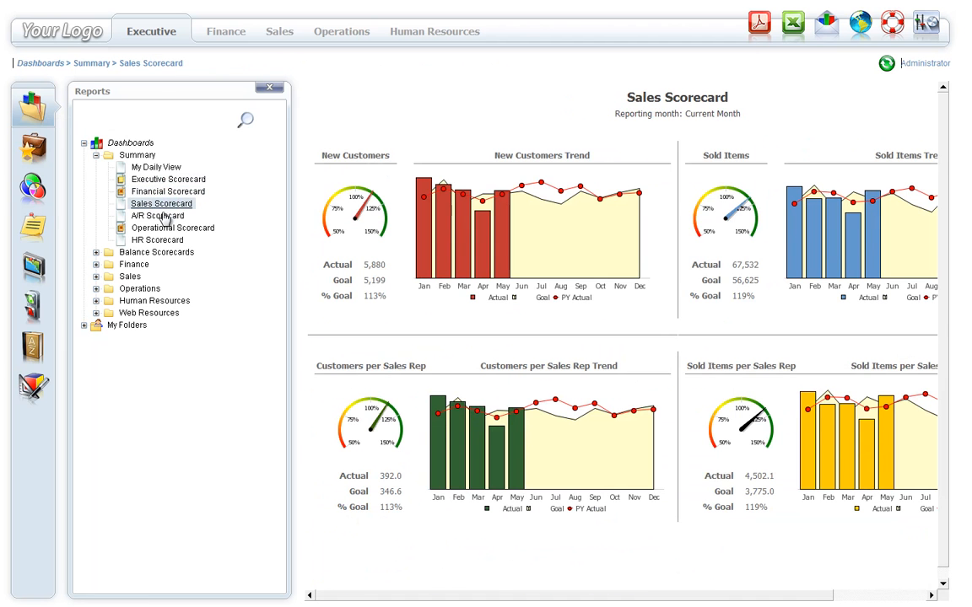
pyautogui.click(162, 217)
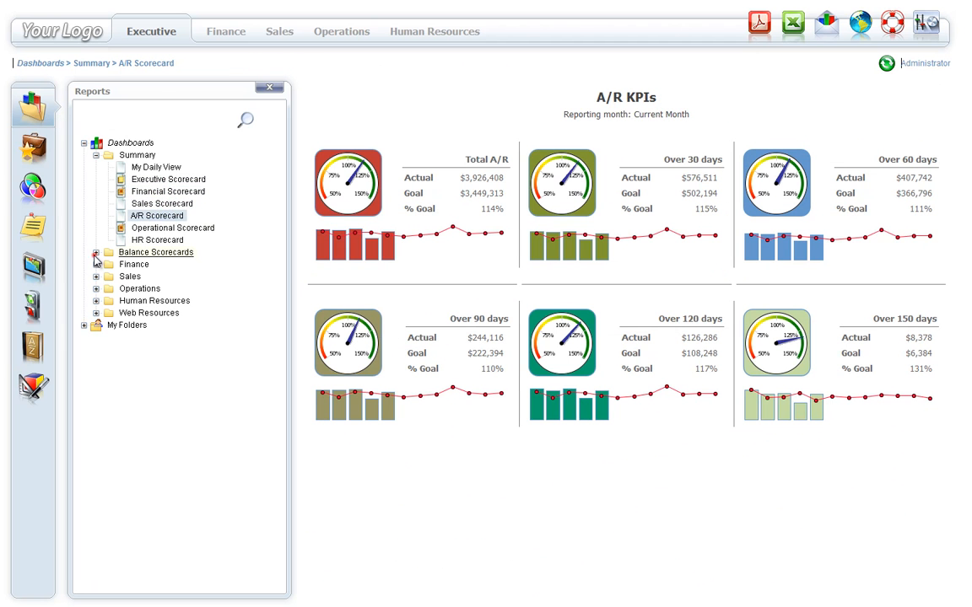
pyautogui.click(156, 253)
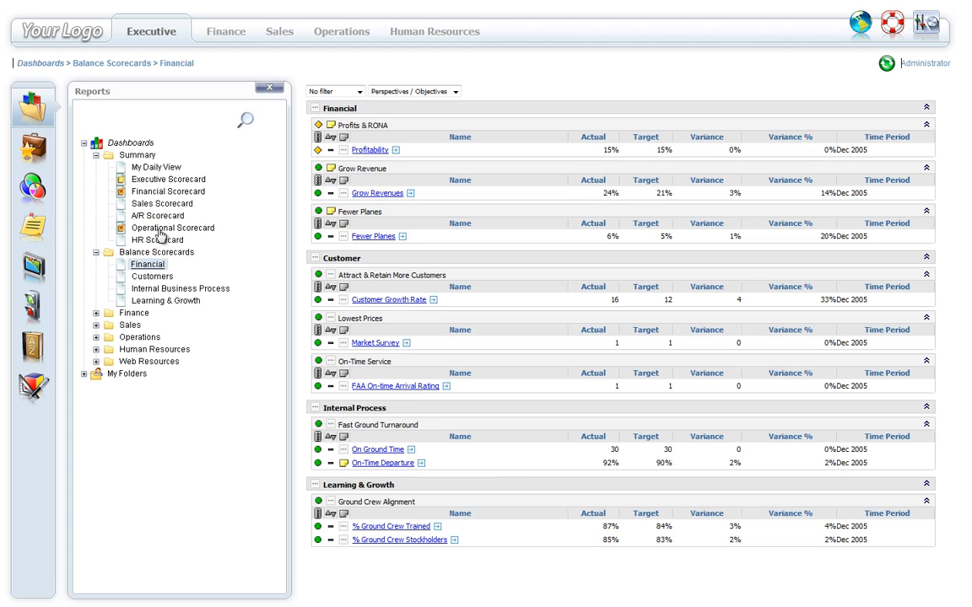
pyautogui.click(162, 181)
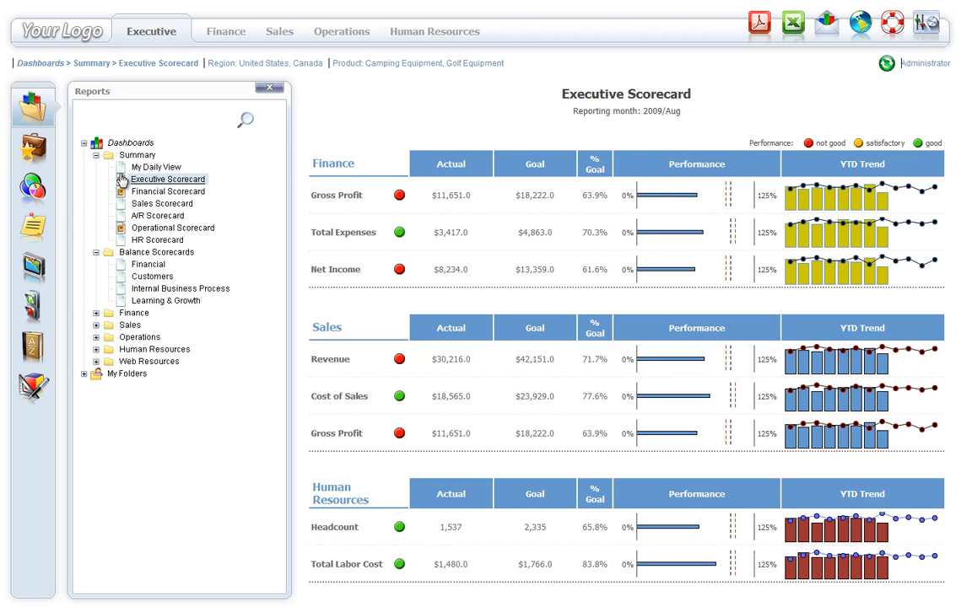
# Collapse the Dashboards tree and expand My Folders with its 2008-2009 reports folder.
pyautogui.click(96, 156)
pyautogui.click(96, 168)
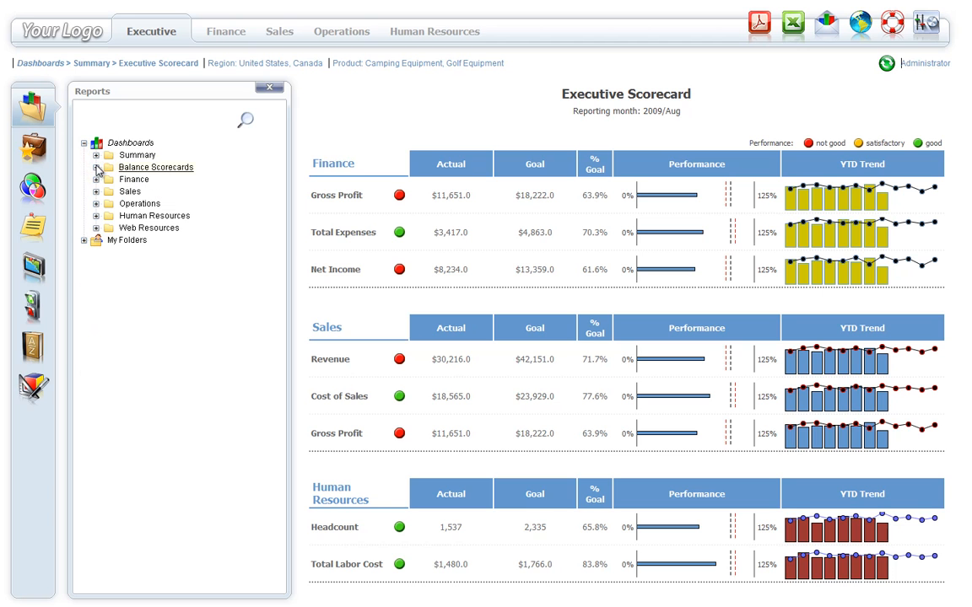
pyautogui.click(84, 143)
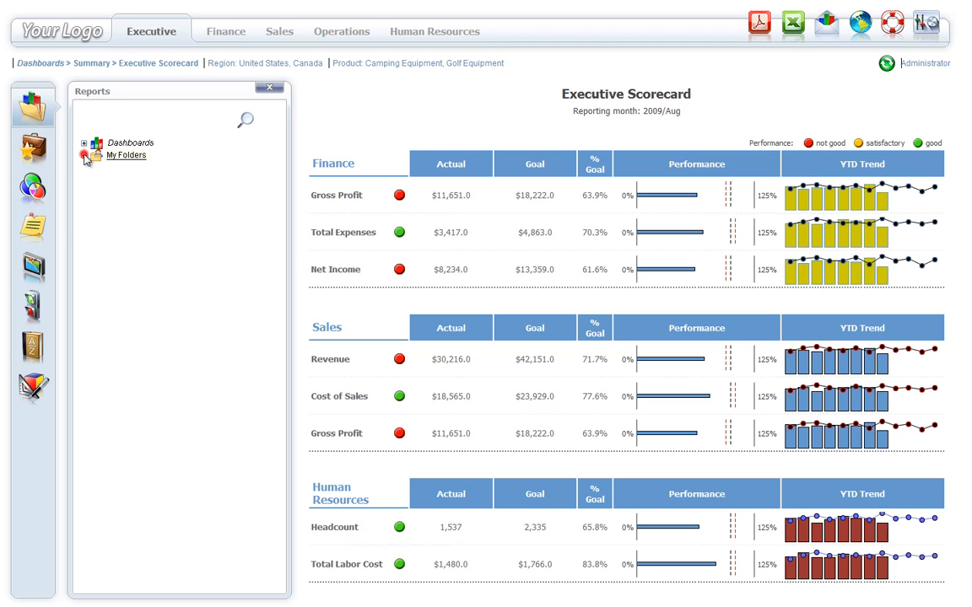
pyautogui.click(84, 155)
pyautogui.click(96, 168)
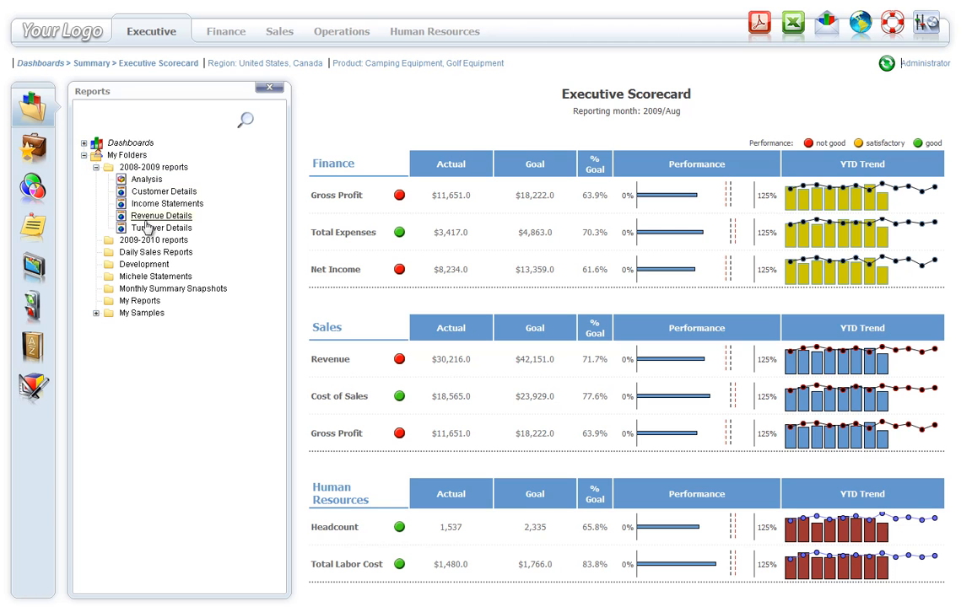
# Expand My Samples, collapse 2008-2009 reports, and refresh the My Samples contents.
pyautogui.click(96, 313)
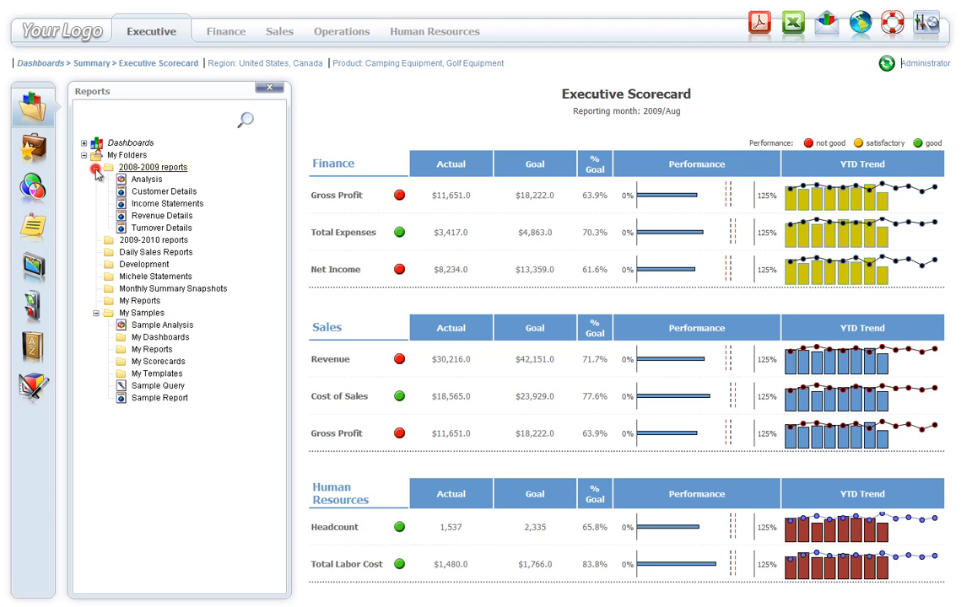
pyautogui.click(96, 168)
pyautogui.click(141, 252)
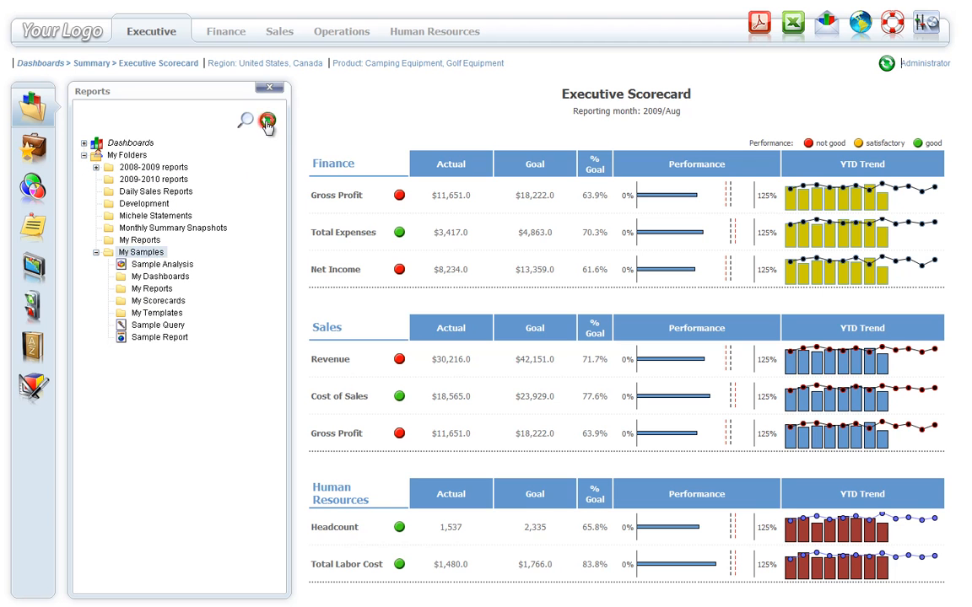
pyautogui.click(268, 121)
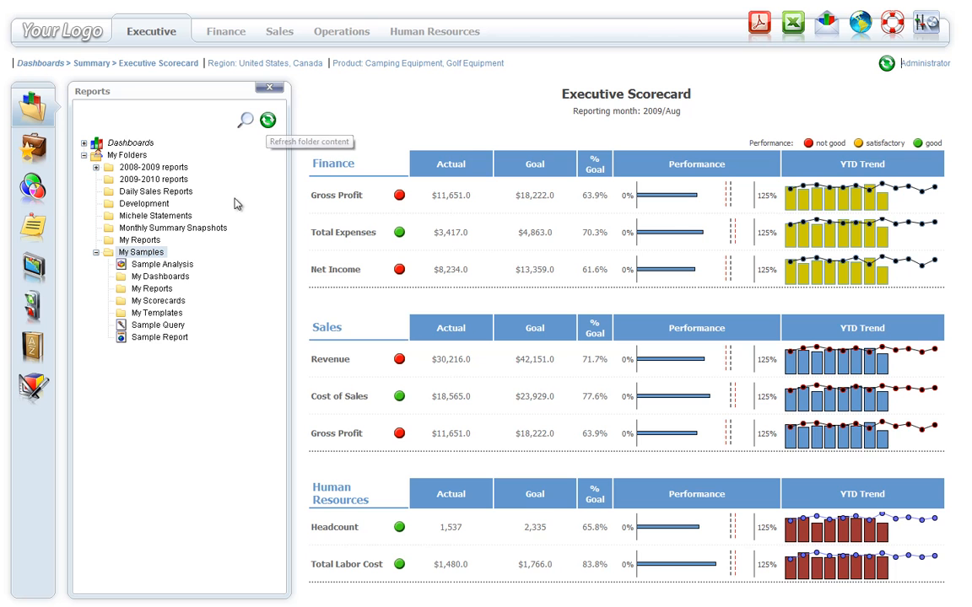
# Load Sample Analysis, hide Insertable Objects, and switch its display type to Chart.
pyautogui.click(168, 266)
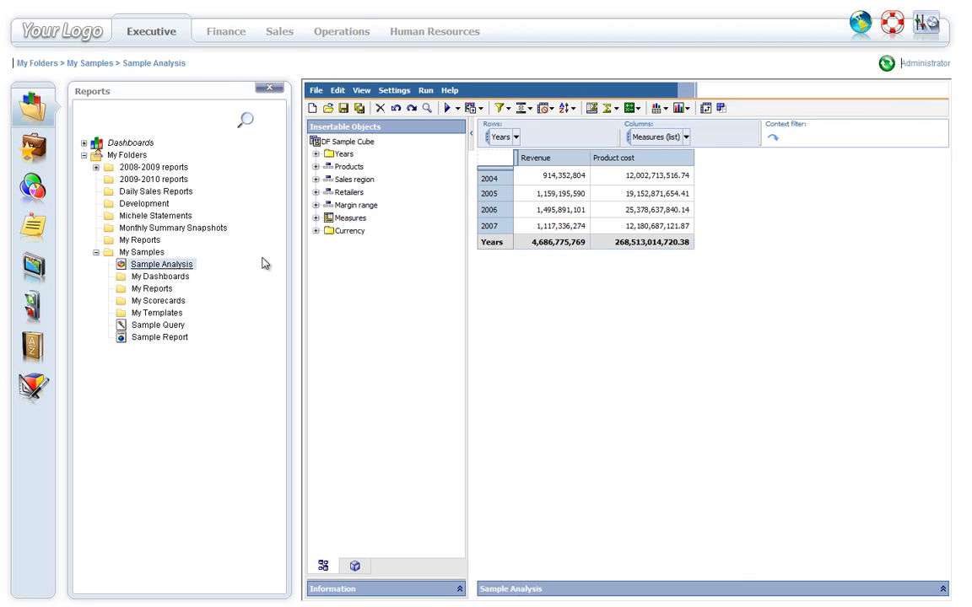
pyautogui.click(470, 138)
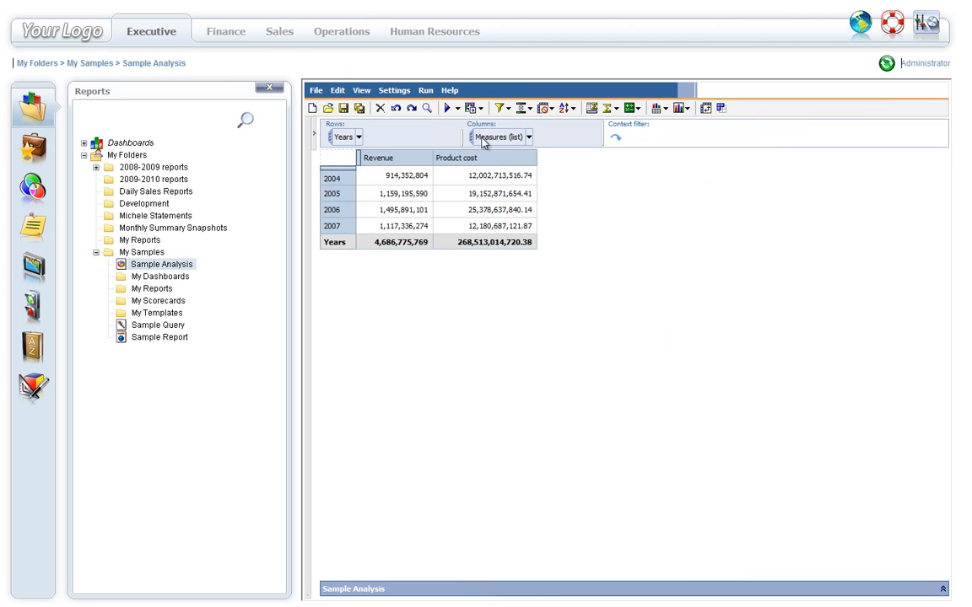
pyautogui.click(664, 109)
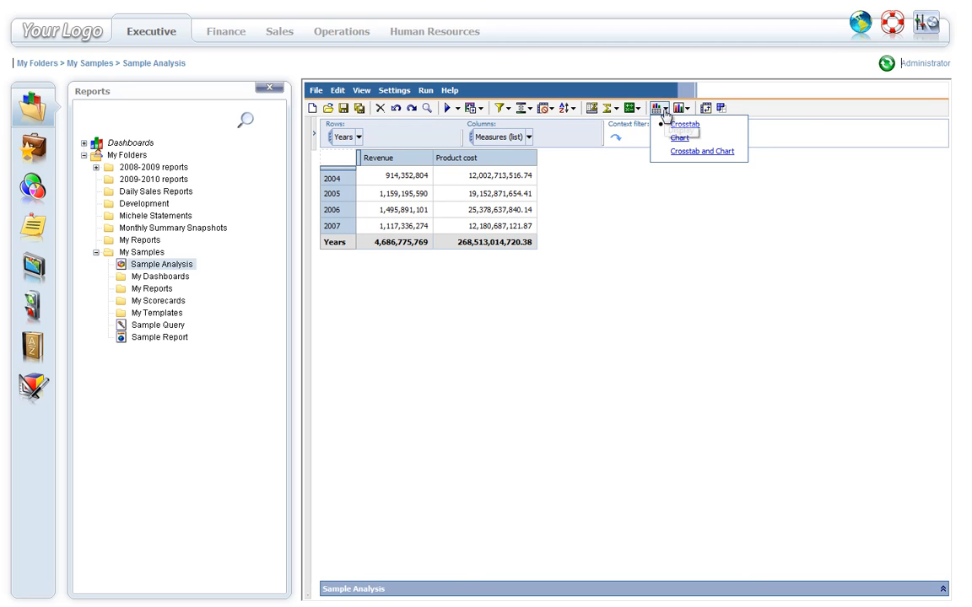
pyautogui.click(680, 139)
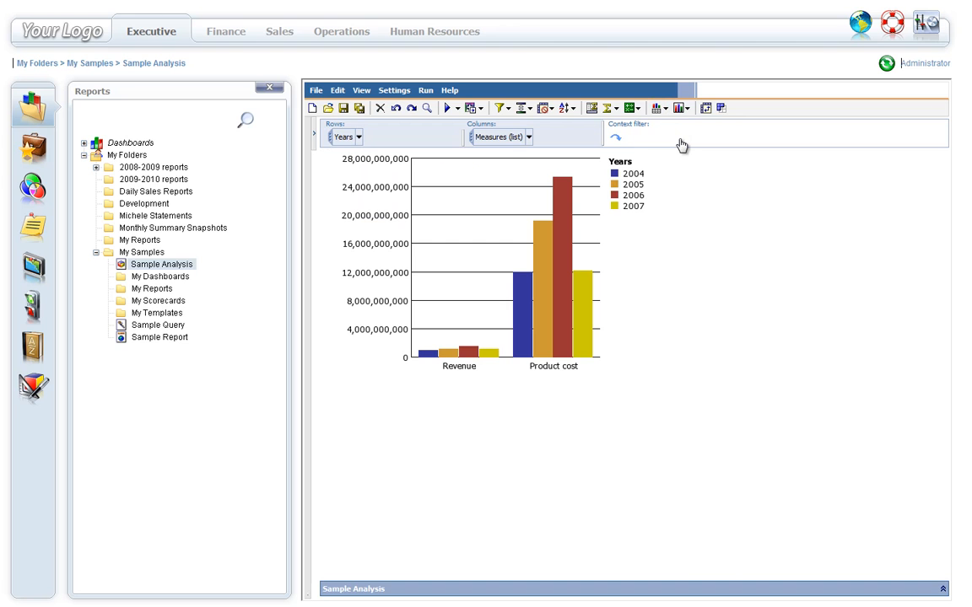
# Collapse My Folders, expand Dashboards, and run a report-name search for 'Scorecard'.
pyautogui.click(84, 156)
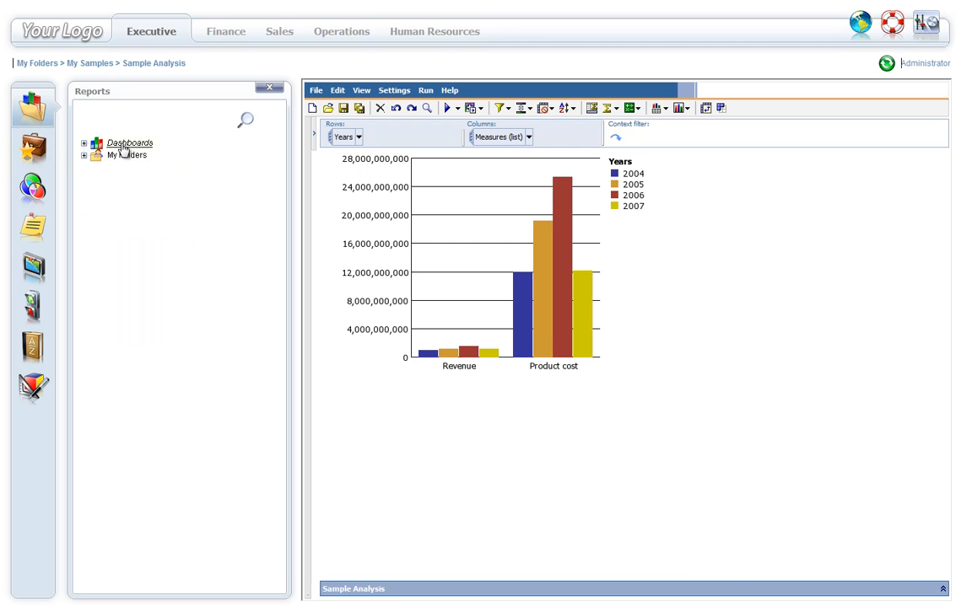
pyautogui.click(123, 145)
pyautogui.click(84, 143)
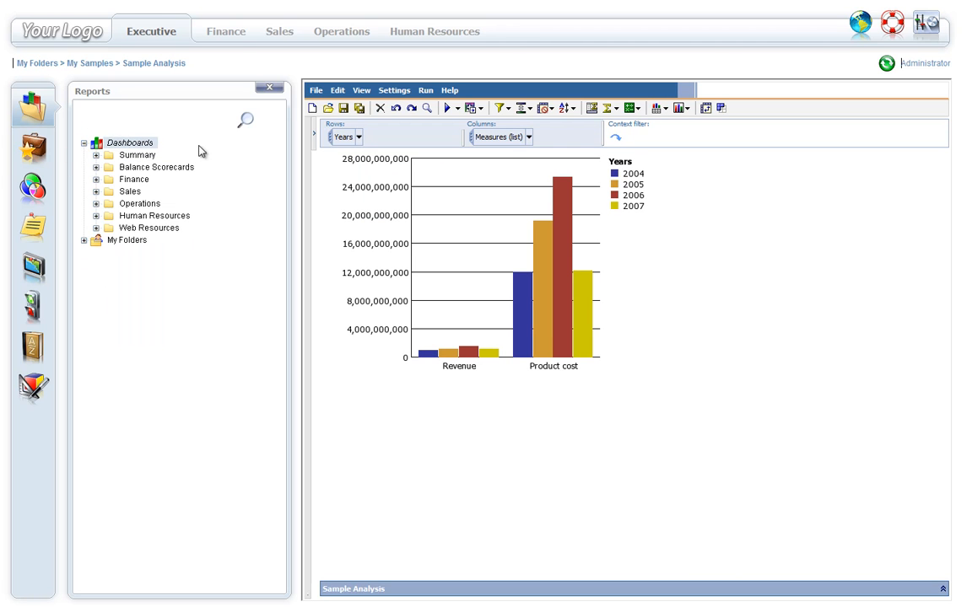
pyautogui.click(245, 121)
pyautogui.write('Scorecard')
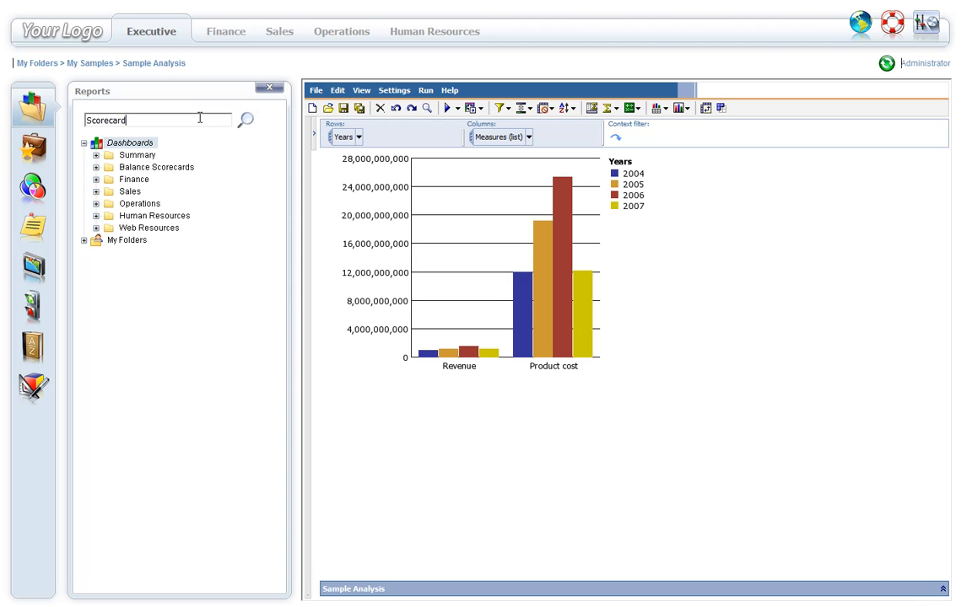
pyautogui.click(251, 121)
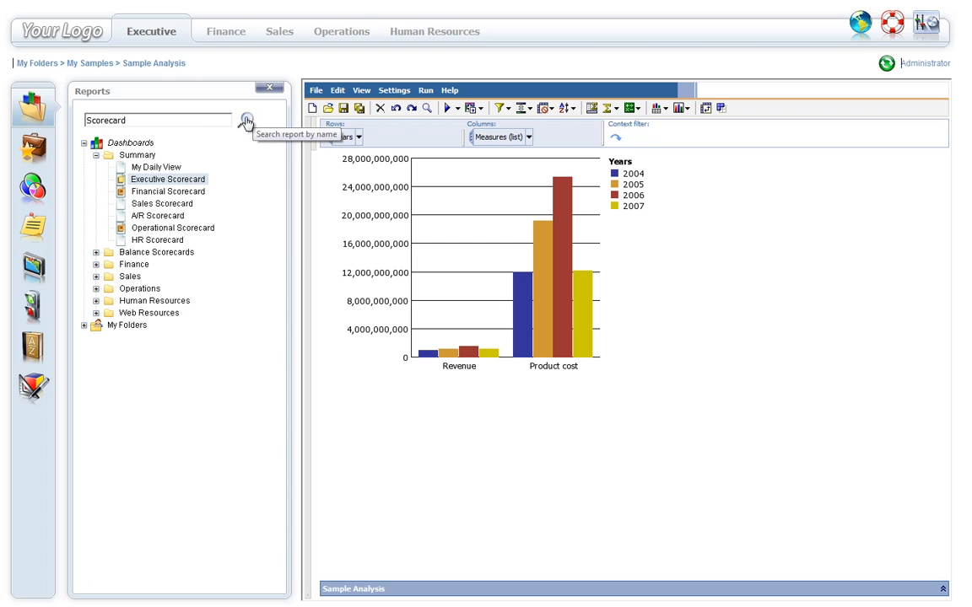
# Step through each matching Scorecard report in the tree, wrapping back to the first.
pyautogui.click(245, 123)
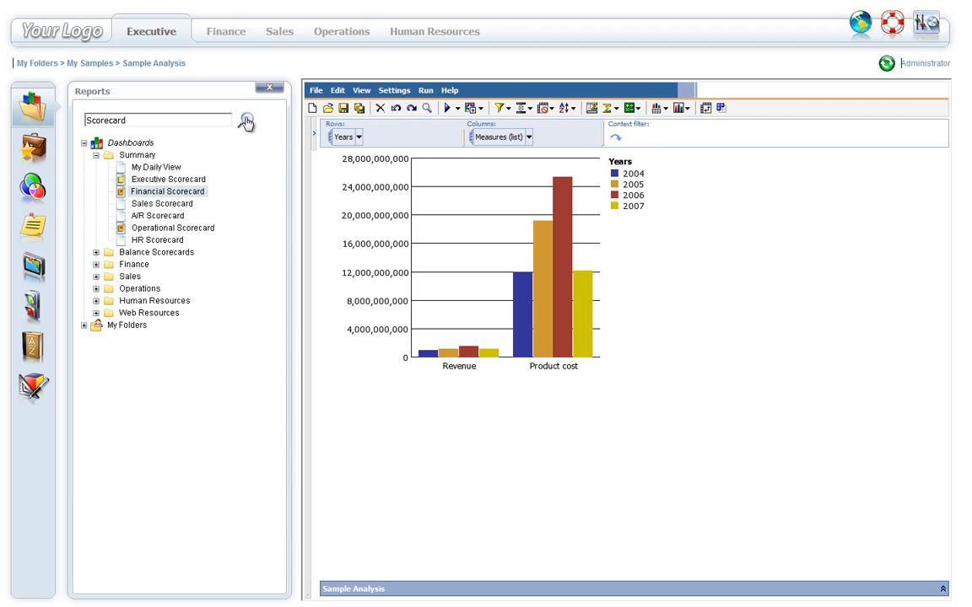
pyautogui.click(245, 122)
pyautogui.click(246, 122)
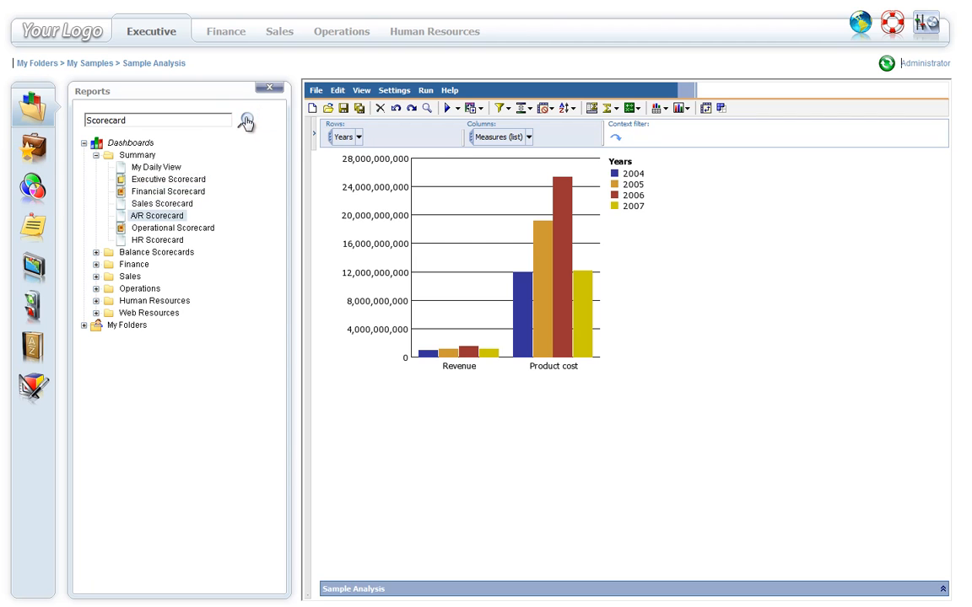
pyautogui.click(246, 122)
pyautogui.click(245, 122)
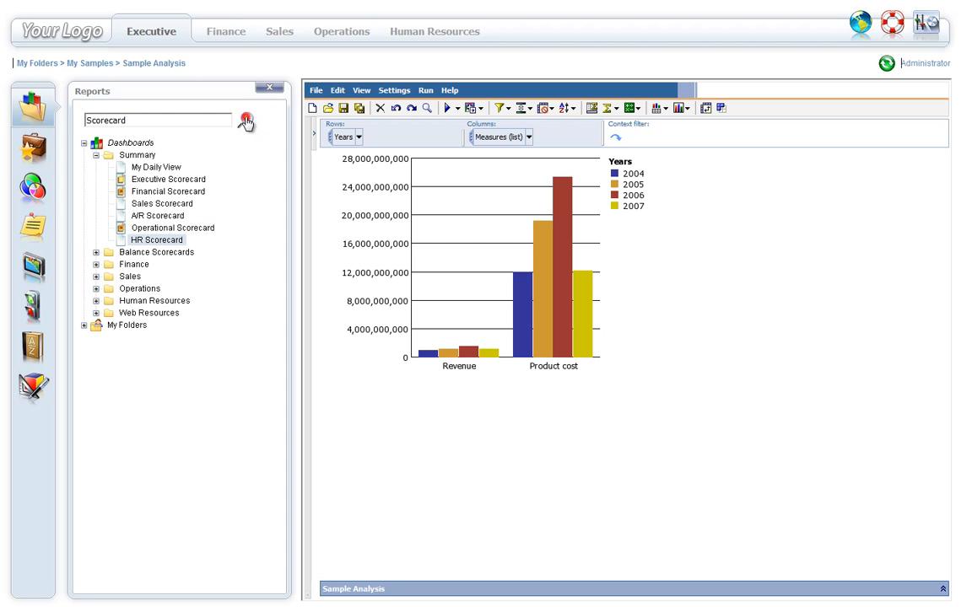
pyautogui.click(246, 122)
pyautogui.click(246, 122)
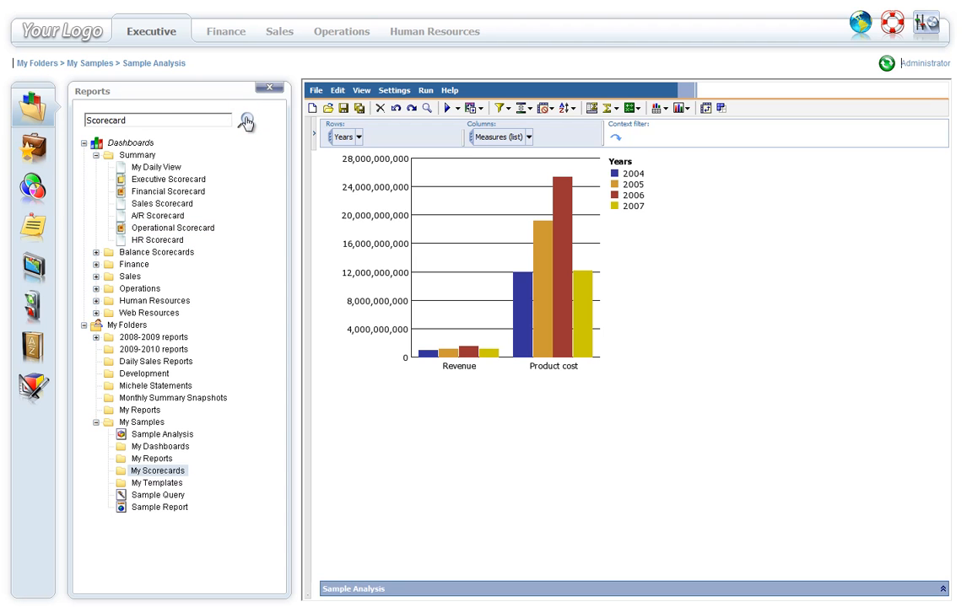
pyautogui.click(245, 122)
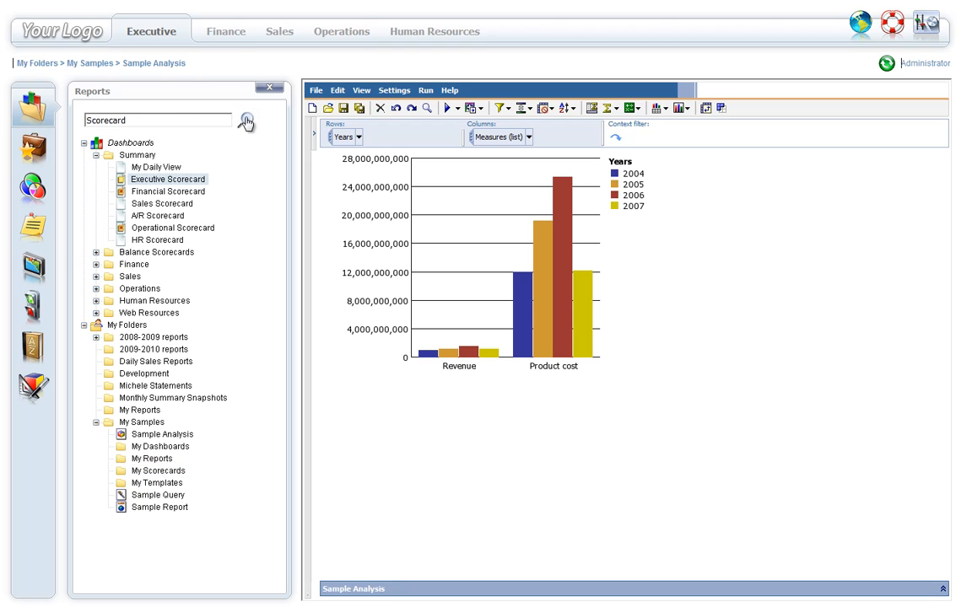
pyautogui.click(245, 122)
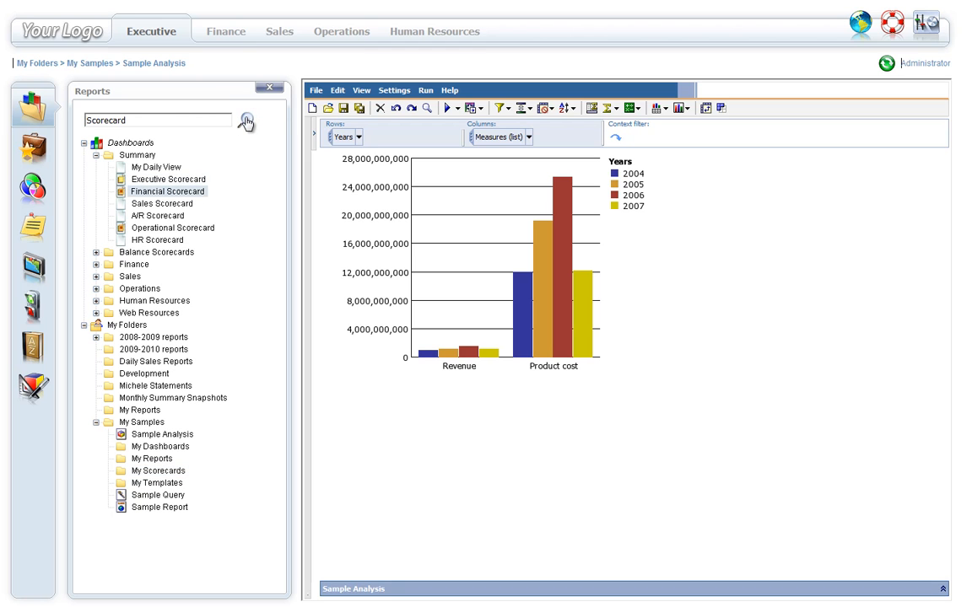